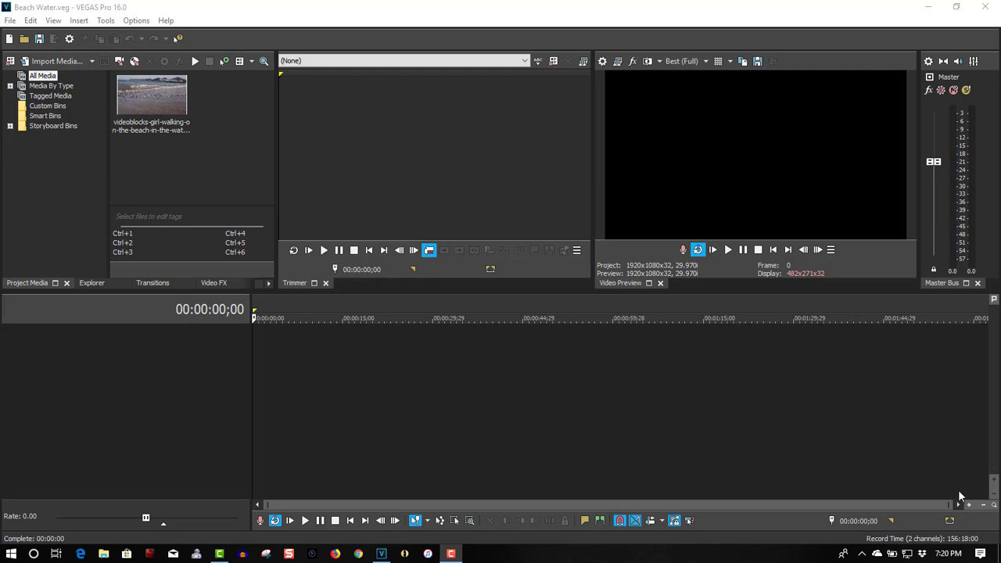
# Place the beach clip at the timeline start, match project settings to it, and preview it.
pyautogui.moveTo(149, 98); pyautogui.dragTo(250, 365)
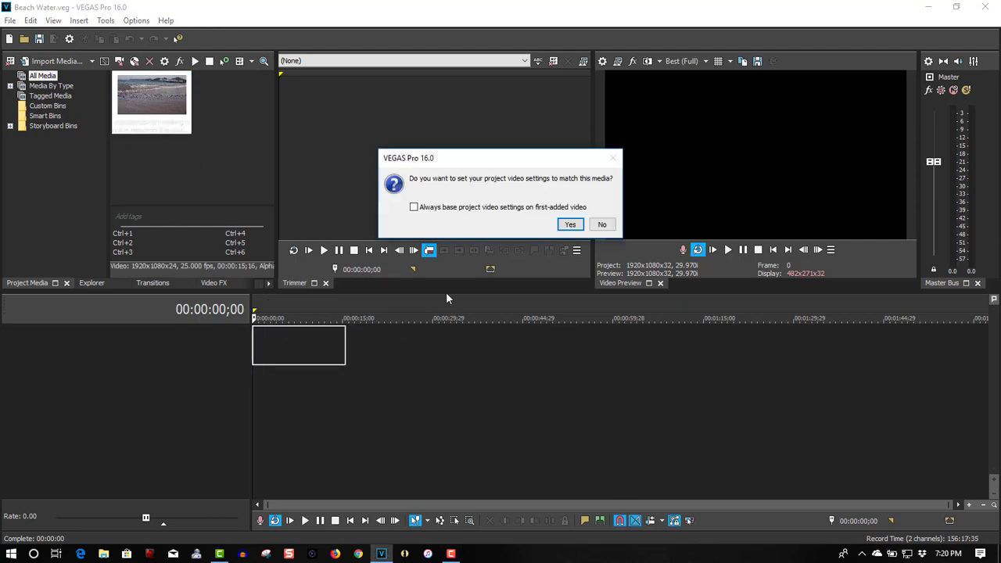
pyautogui.click(570, 225)
pyautogui.click(728, 249)
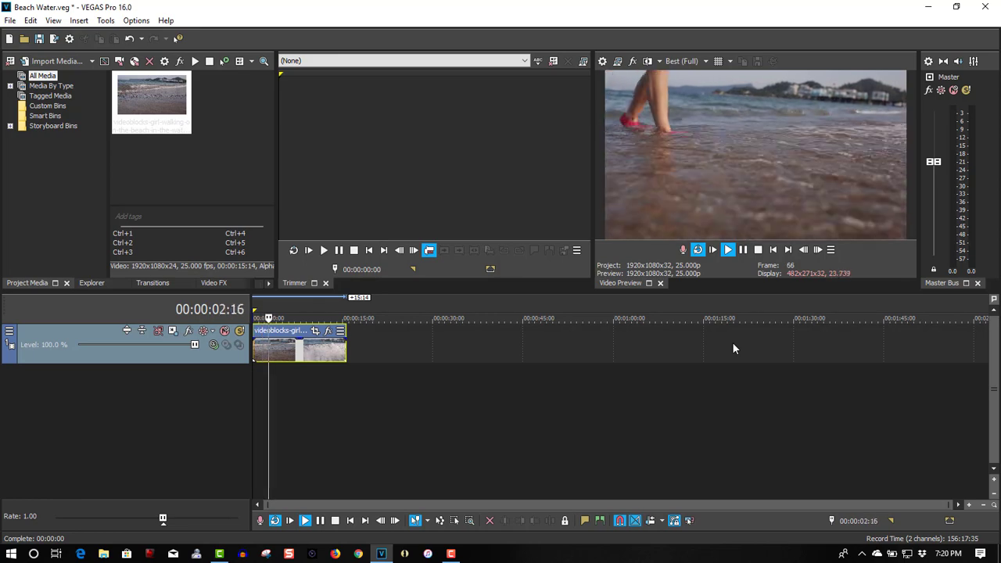
pyautogui.click(771, 250)
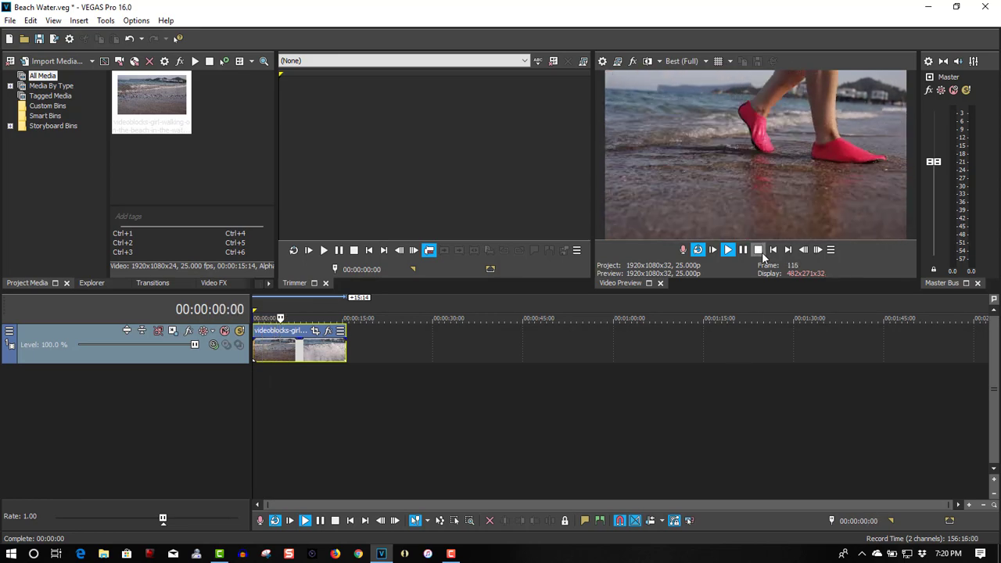
# Add a second copy of the beach clip below, with an empty video track between them.
pyautogui.moveTo(152, 97); pyautogui.dragTo(251, 384)
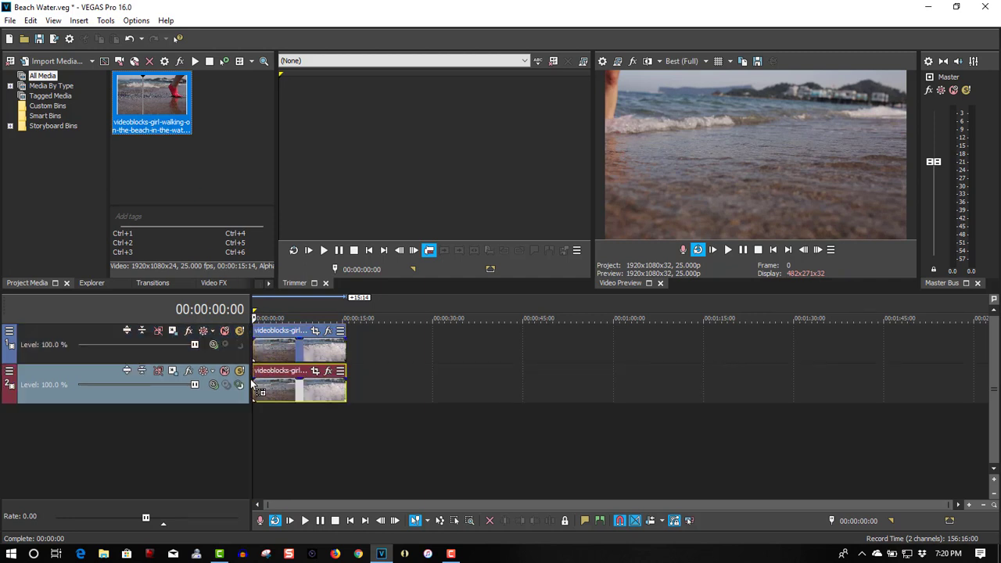
pyautogui.rightClick(371, 388)
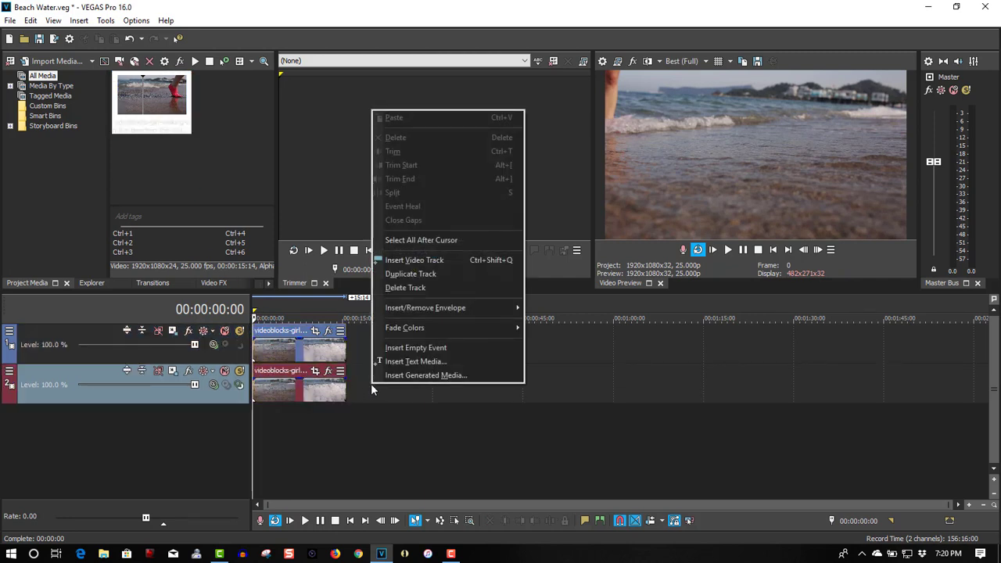
pyautogui.click(403, 257)
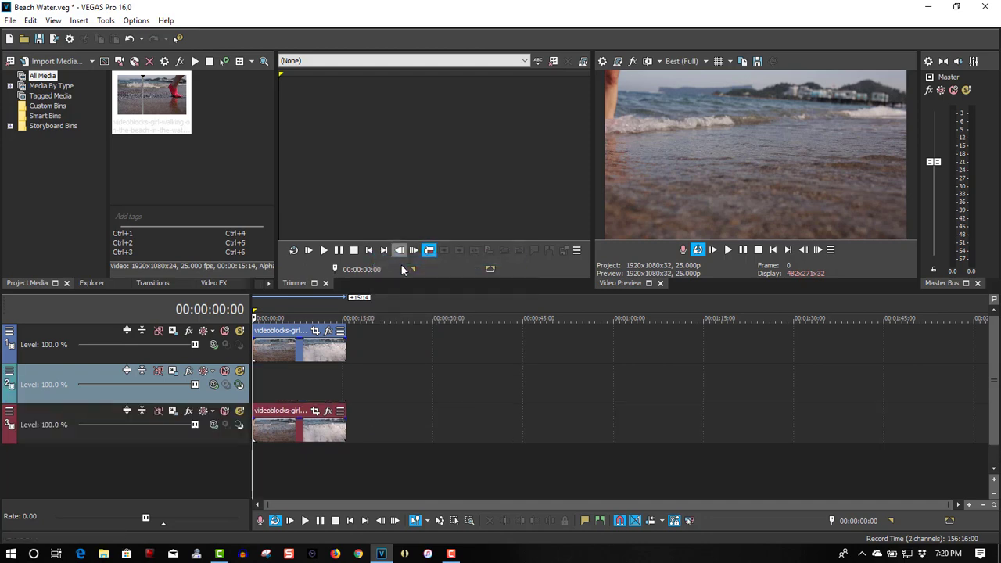
# Insert text media on the middle track reading 'Beach'.
pyautogui.rightClick(277, 386)
pyautogui.click(294, 362)
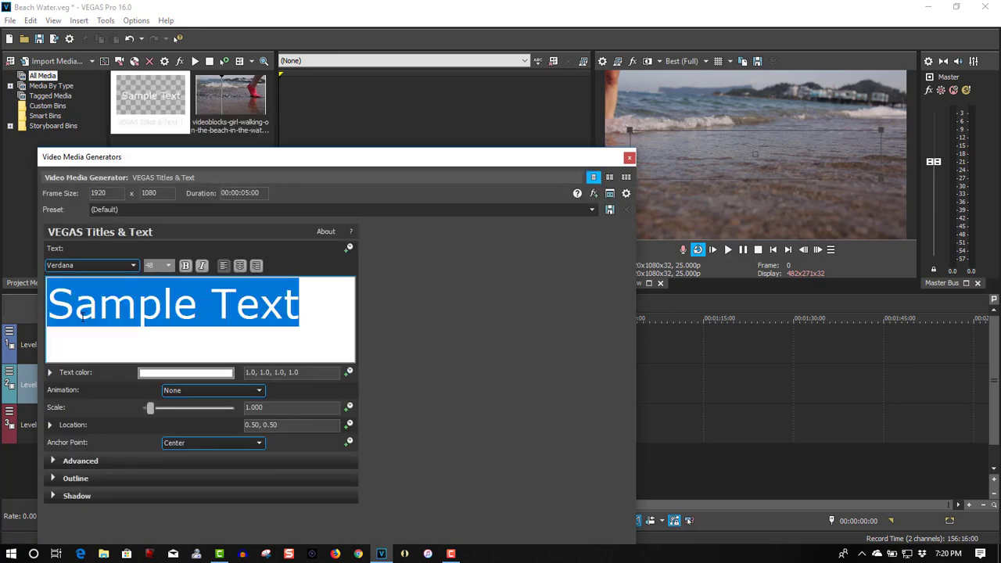
pyautogui.write('Beach')
# Mute the top track, lengthen the title event, and move 'Beach' lower to 0.52, 0.20.
pyautogui.moveTo(207, 164); pyautogui.dragTo(556, 288)
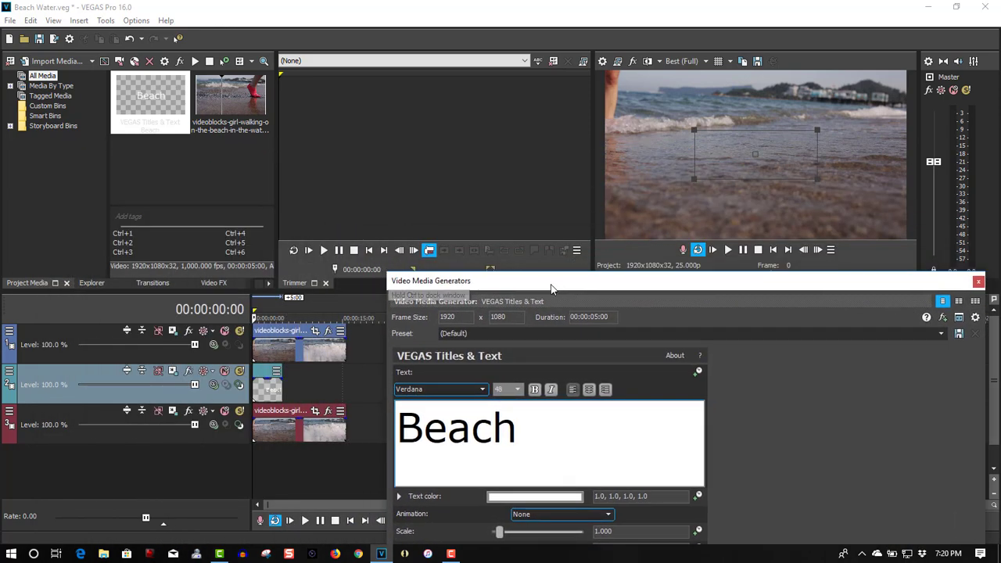
pyautogui.click(224, 330)
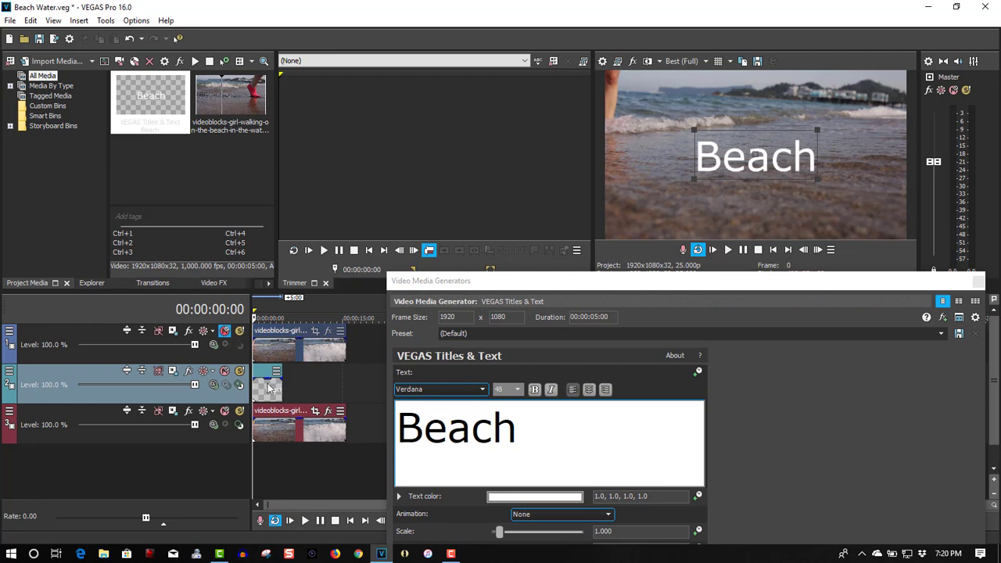
pyautogui.moveTo(285, 385); pyautogui.dragTo(347, 384)
pyautogui.moveTo(511, 278); pyautogui.dragTo(201, 173)
pyautogui.moveTo(741, 161); pyautogui.dragTo(747, 212)
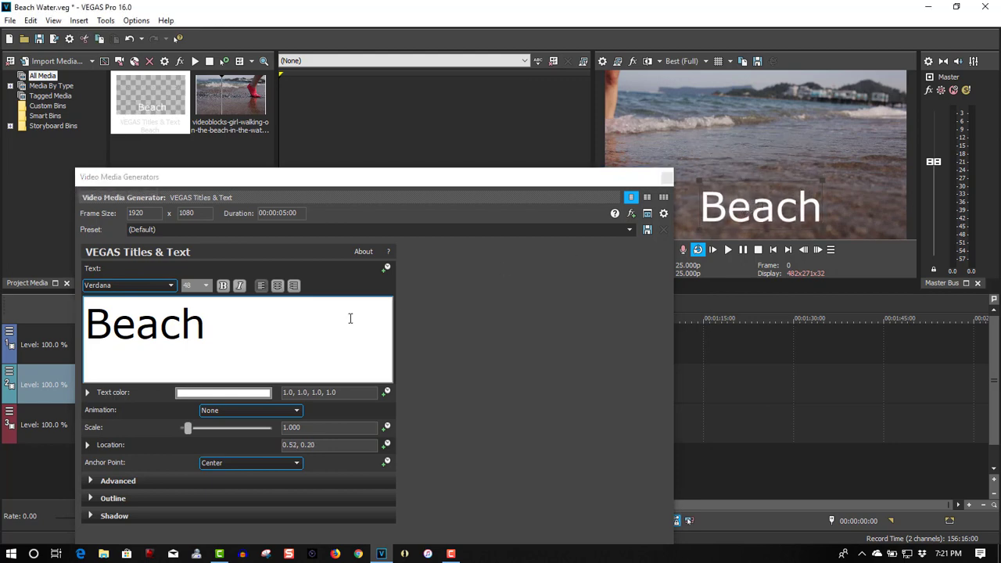
# Set the Beach text to bold Ink Free font and enlarge it to scale 1.784.
pyautogui.click(219, 327)
pyautogui.moveTo(219, 327); pyautogui.dragTo(57, 321)
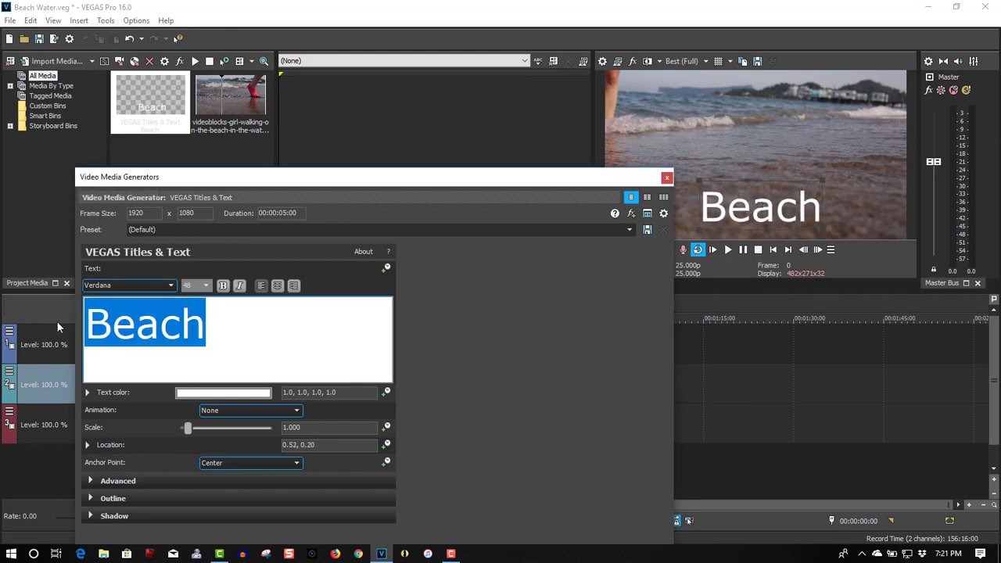
pyautogui.click(158, 285)
pyautogui.moveTo(173, 524); pyautogui.dragTo(179, 457)
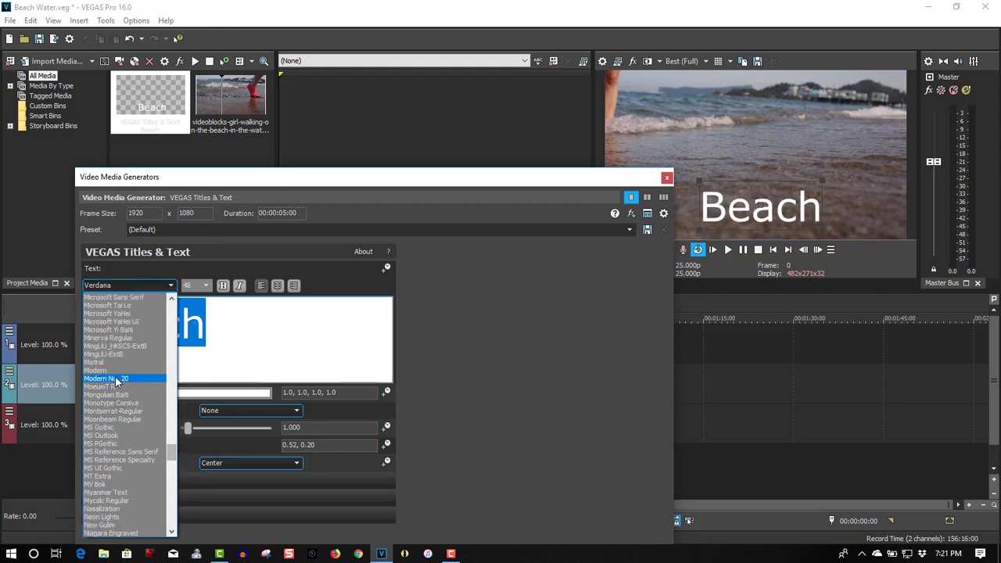
pyautogui.click(113, 373)
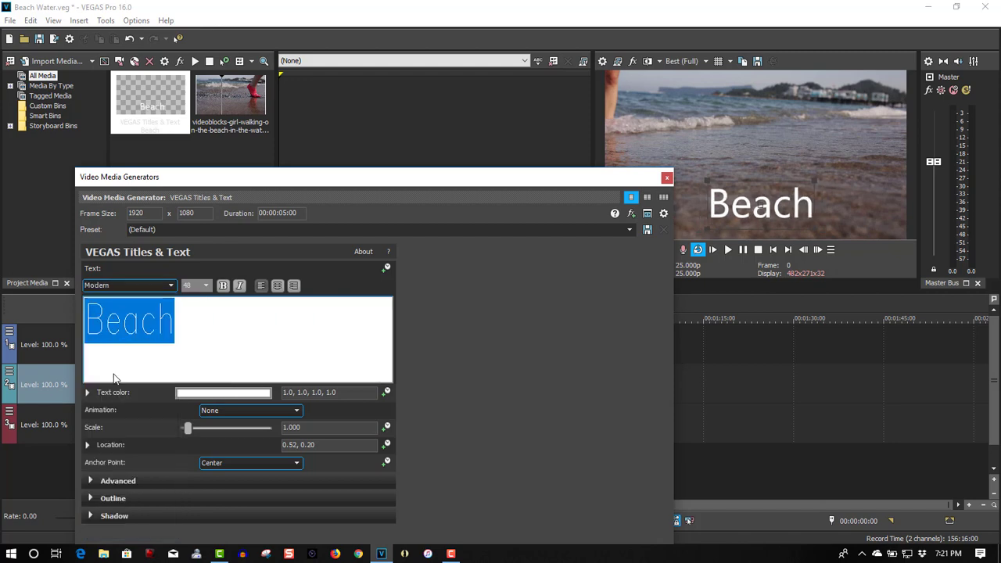
pyautogui.press('i')
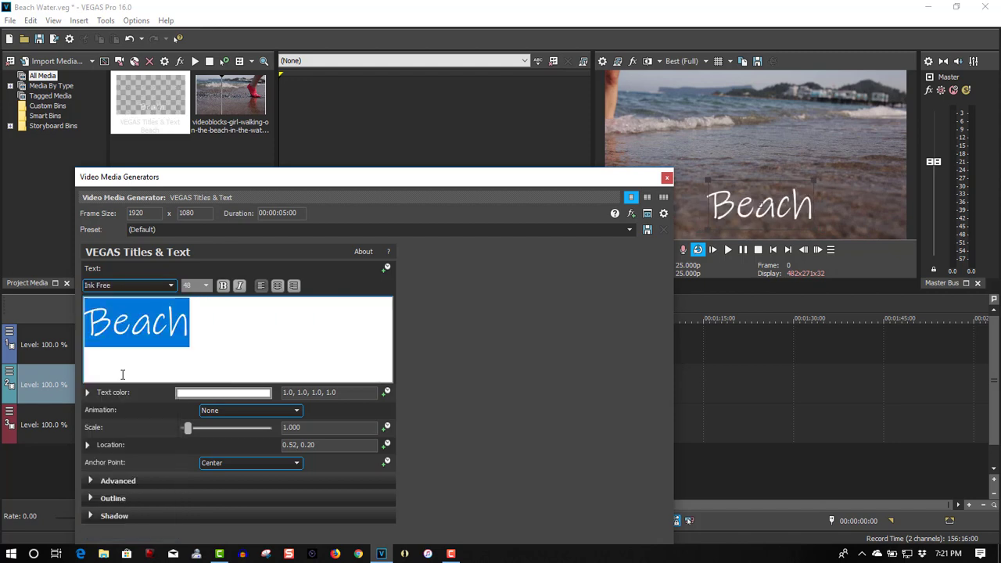
pyautogui.press('Up')
pyautogui.press('Down')
pyautogui.click(223, 287)
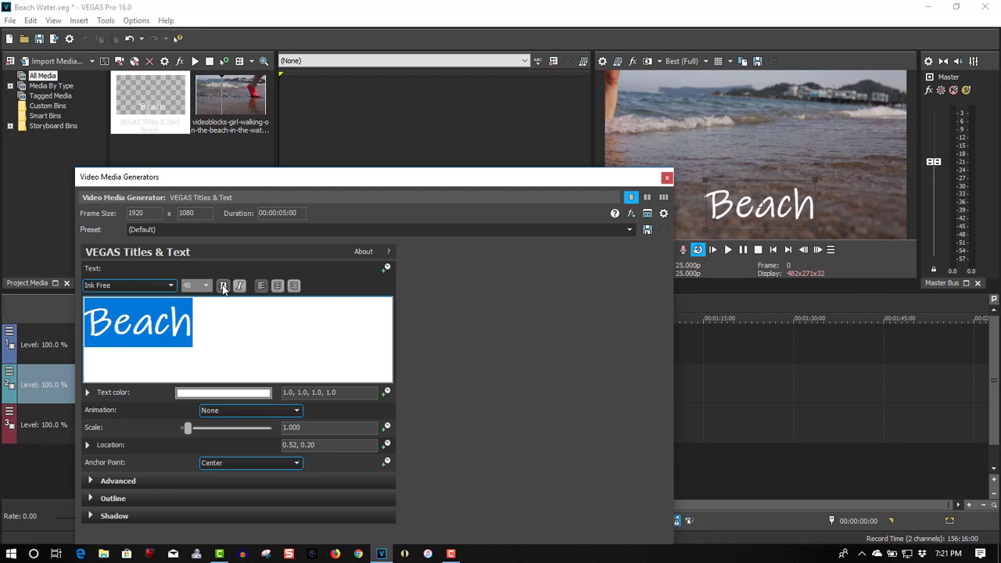
pyautogui.moveTo(189, 430); pyautogui.dragTo(196, 431)
pyautogui.moveTo(317, 188); pyautogui.dragTo(272, 101)
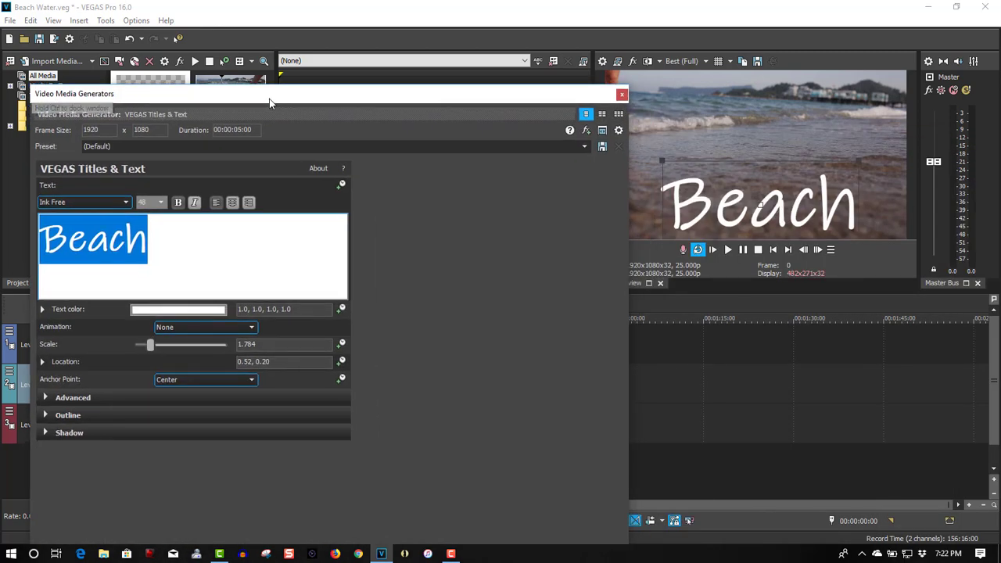
# Color the Beach text light cyan (0.52, 0.87, 0.94) and close the title generator.
pyautogui.click(209, 311)
pyautogui.moveTo(219, 342); pyautogui.dragTo(220, 407)
pyautogui.click(163, 367)
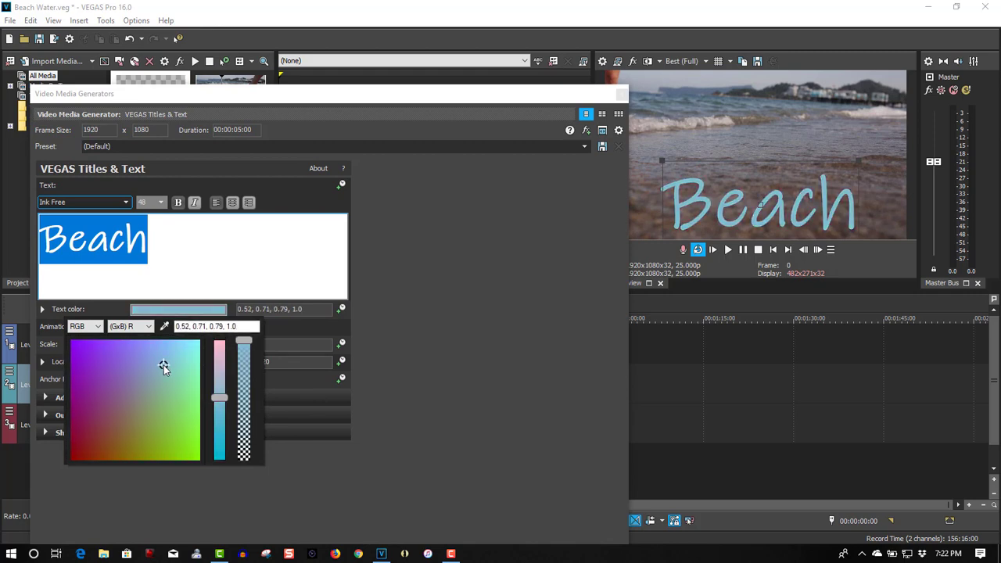
pyautogui.moveTo(164, 367); pyautogui.dragTo(186, 350)
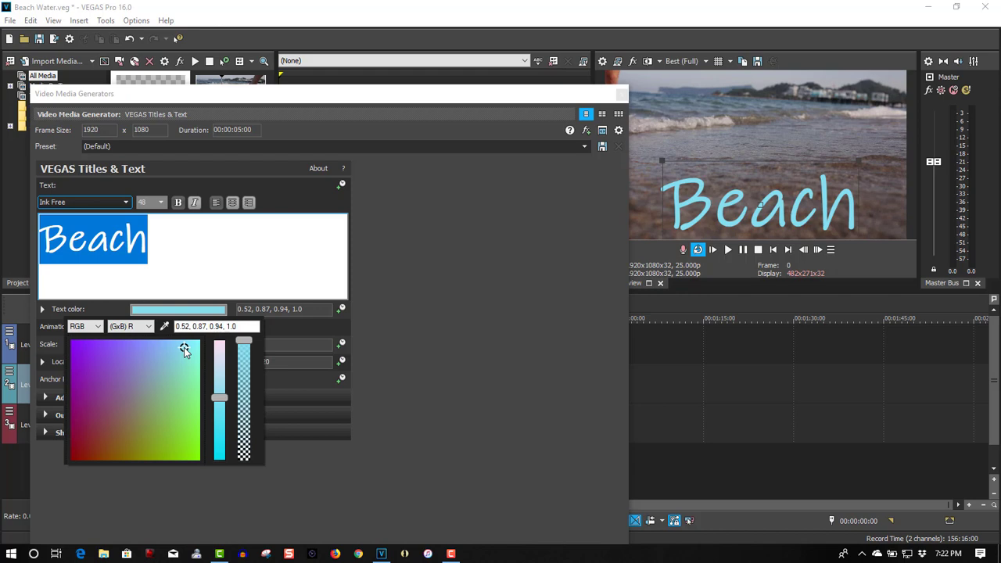
pyautogui.click(628, 97)
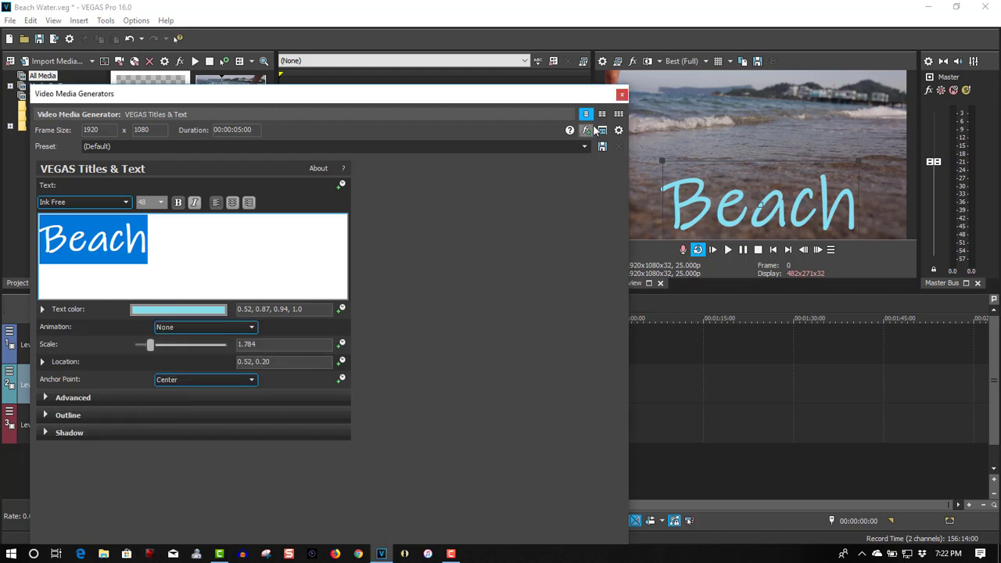
pyautogui.click(622, 95)
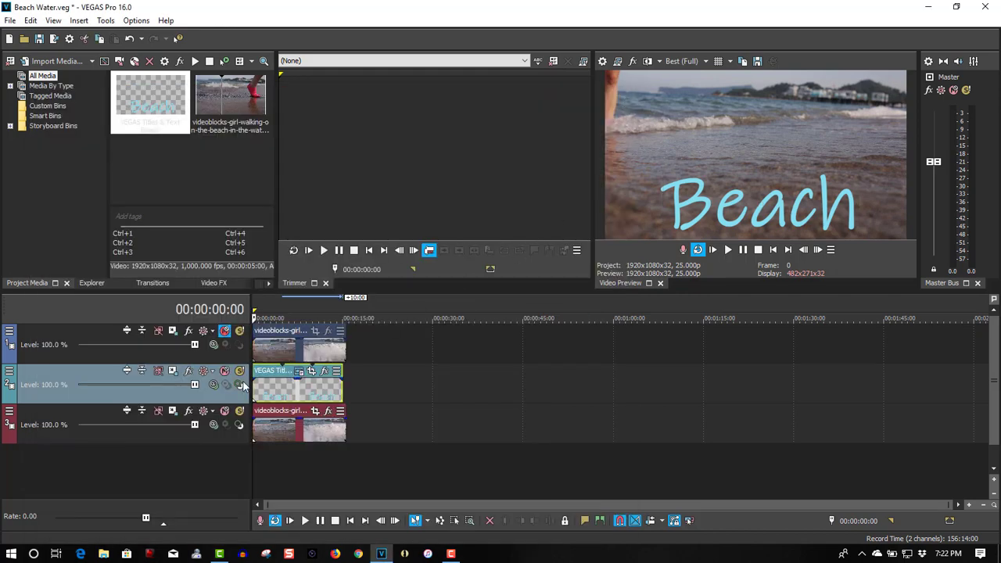
# Set track 2's Track Motion compositing mode to 3D Source Alpha.
pyautogui.click(172, 372)
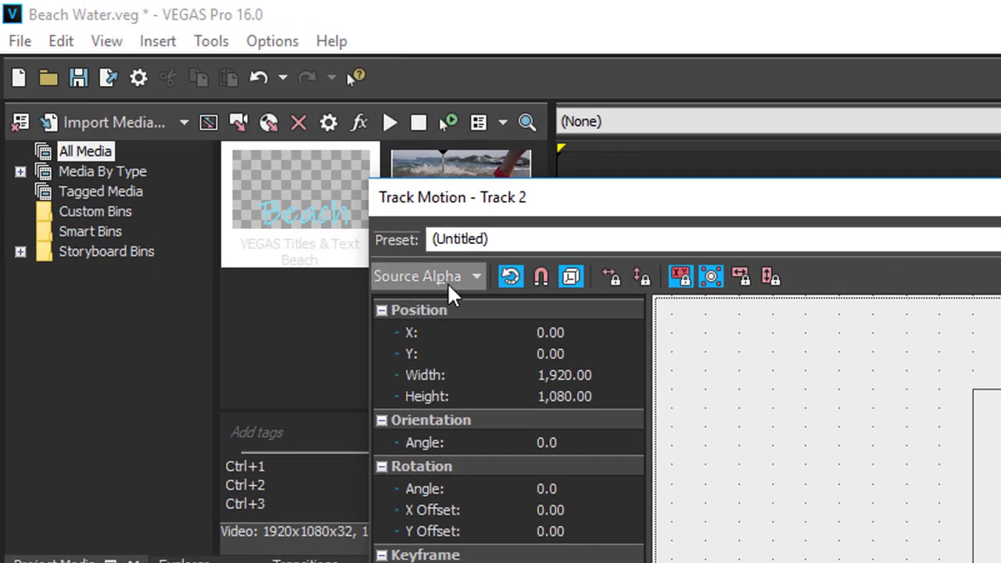
pyautogui.click(223, 140)
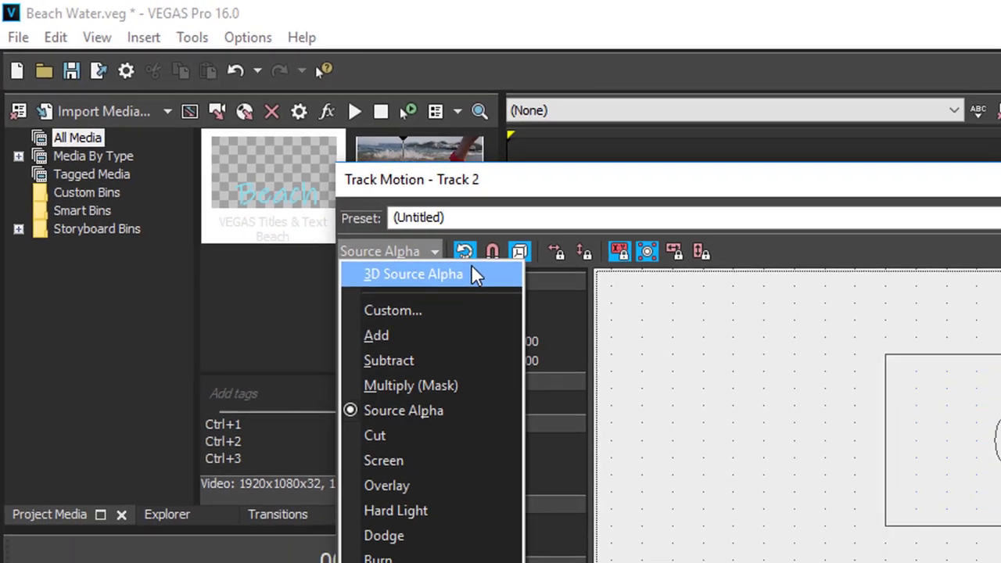
pyautogui.click(505, 305)
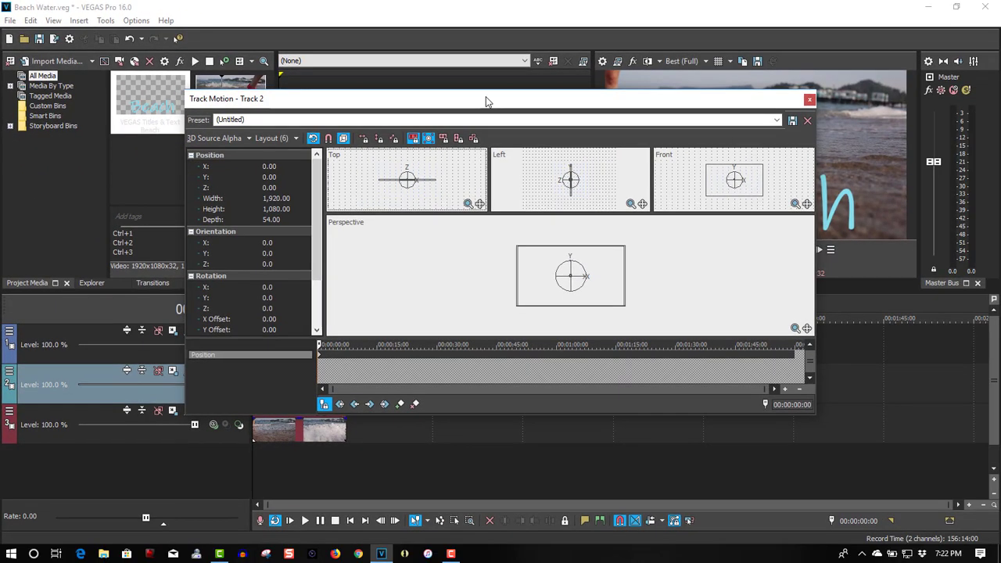
# Tilt the Beach frame back, offset it to -16.68, -111.17, and shrink it to 1688.63 × 949.86.
pyautogui.moveTo(485, 102); pyautogui.dragTo(260, 106)
pyautogui.scroll(8, 348, 319)
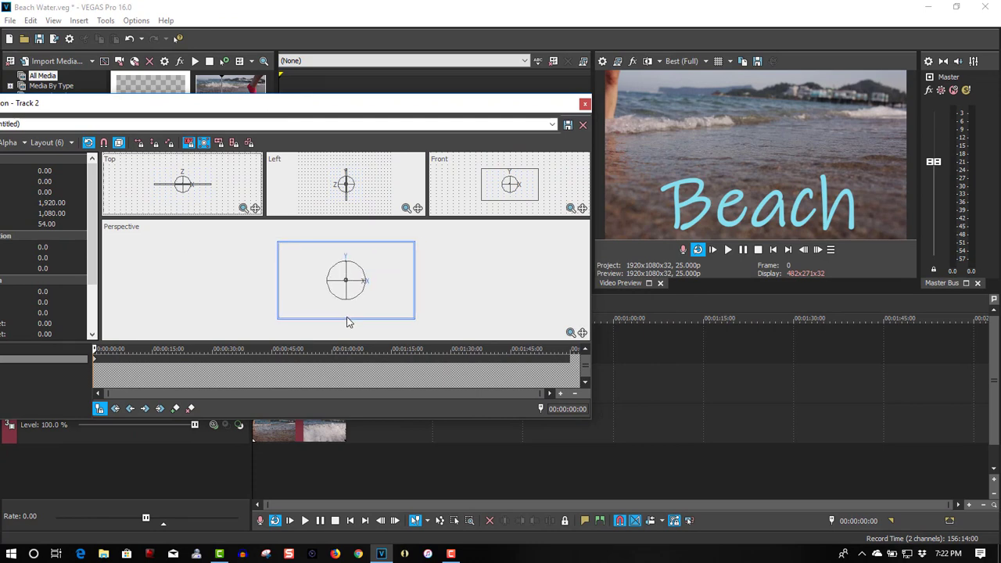
pyautogui.scroll(3, 351, 324)
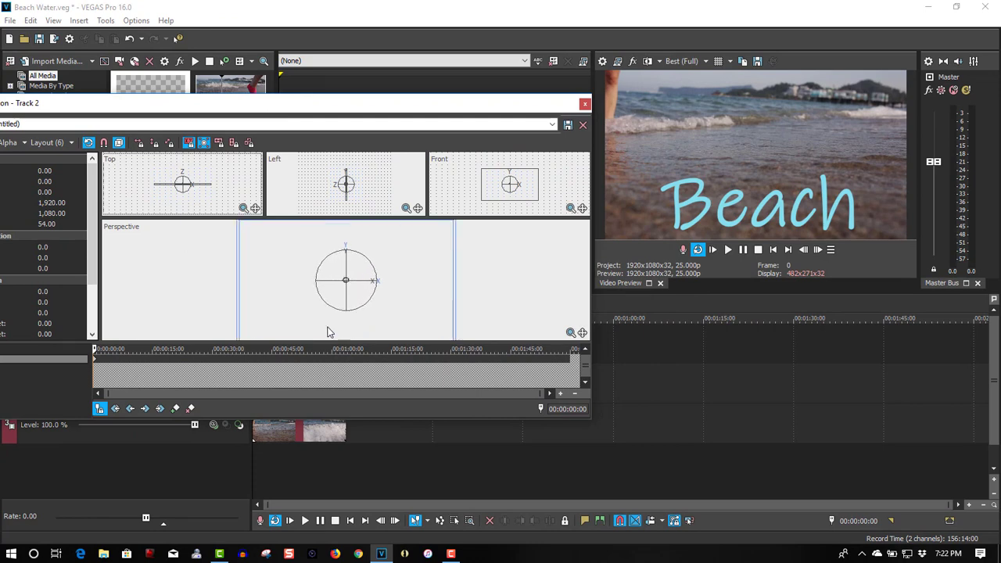
pyautogui.click(345, 274)
pyautogui.moveTo(346, 271); pyautogui.dragTo(350, 249)
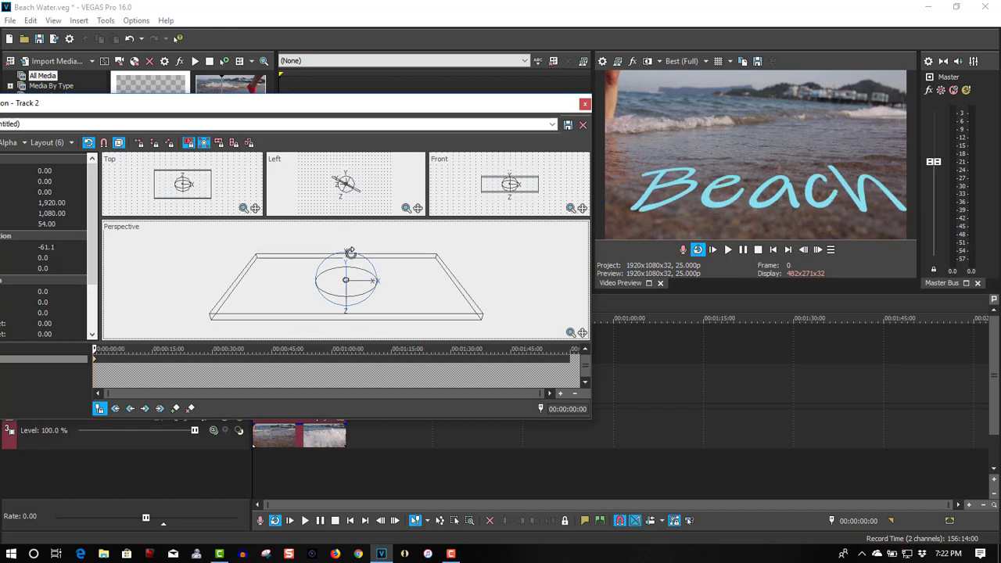
pyautogui.moveTo(403, 309); pyautogui.dragTo(404, 313)
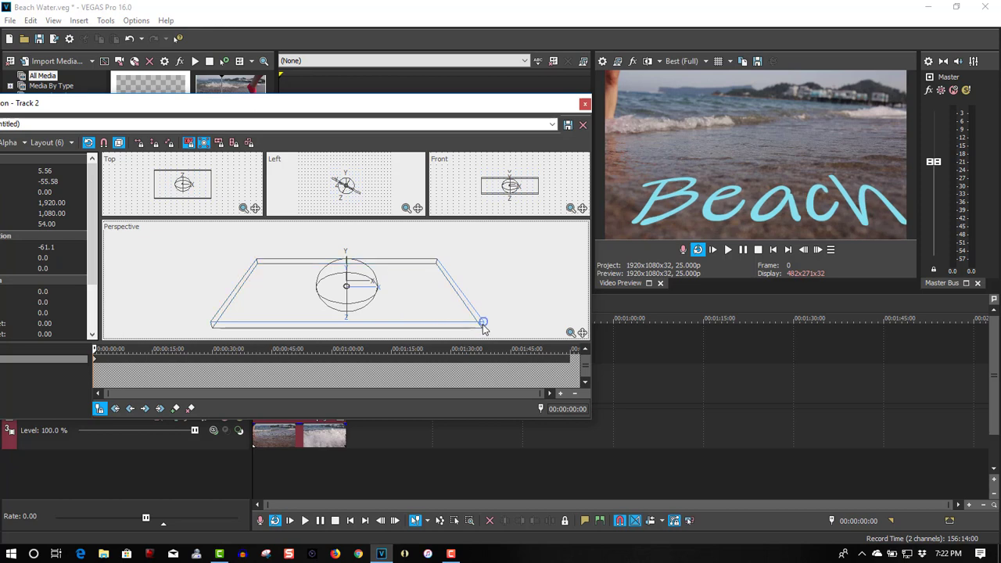
pyautogui.moveTo(483, 329); pyautogui.dragTo(410, 316)
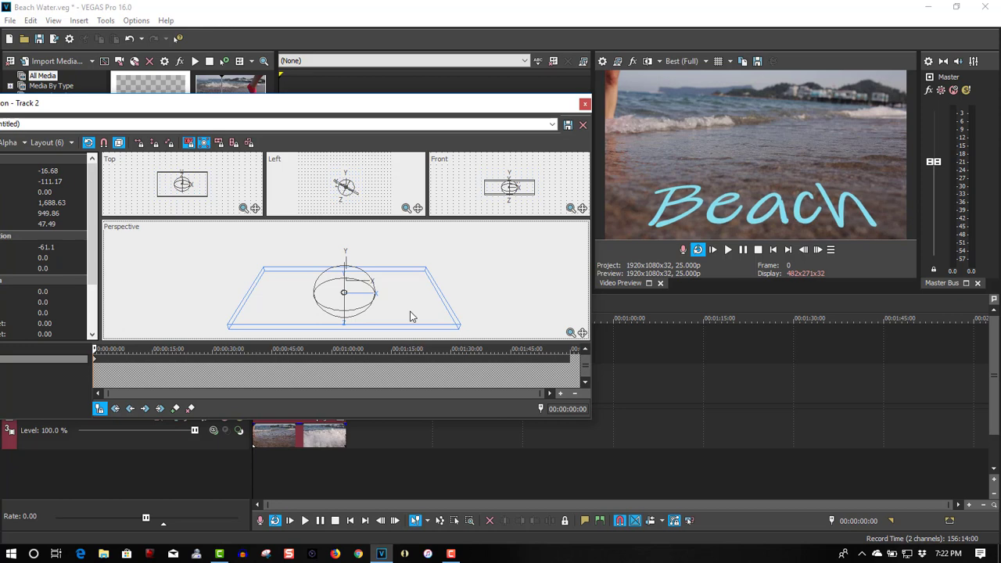
pyautogui.click(585, 105)
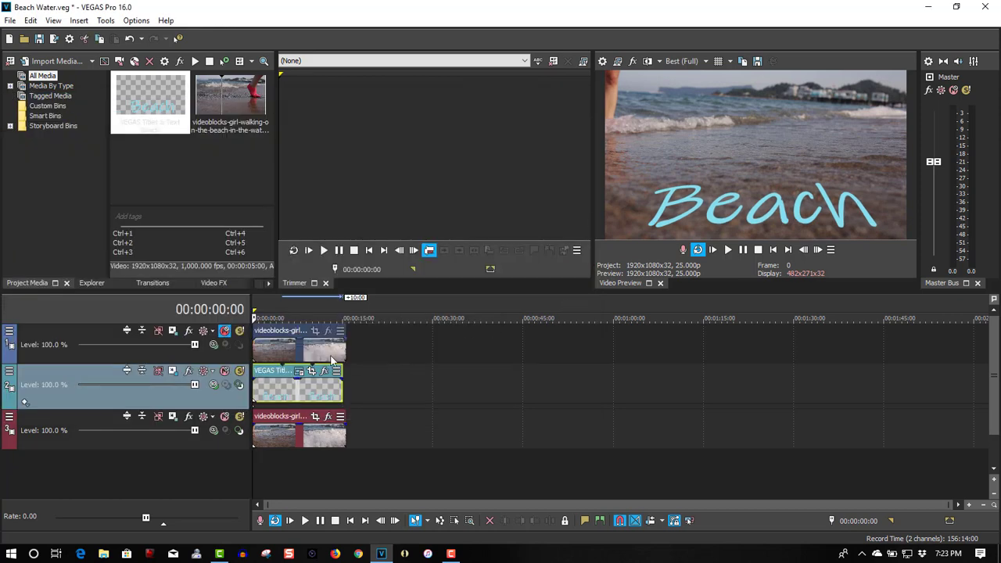
# Toggle track 1's mute and give it the VEGAS Height Map (Low Extrusion) custom compositing mode.
pyautogui.click(226, 333)
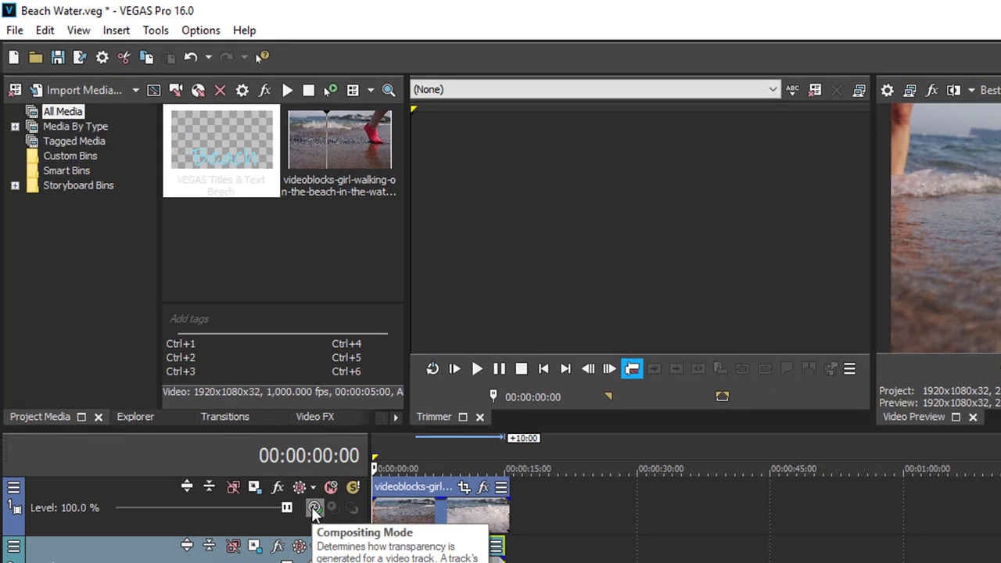
pyautogui.click(213, 347)
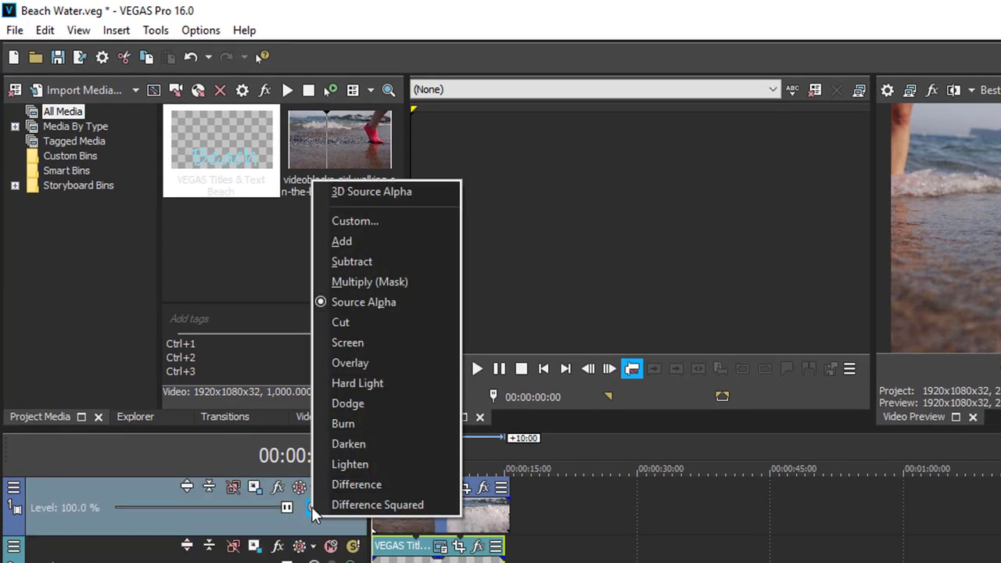
pyautogui.click(347, 221)
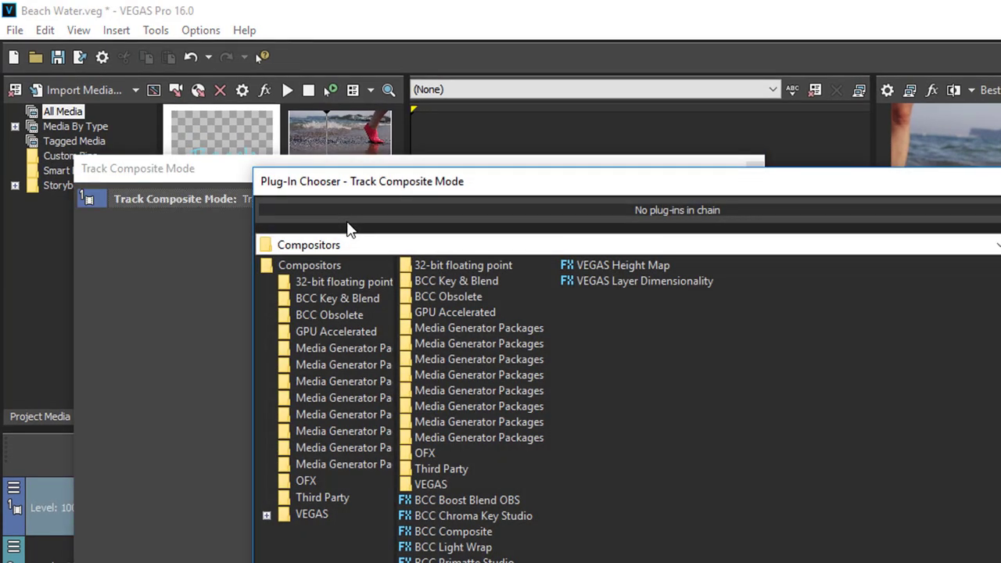
pyautogui.click(582, 268)
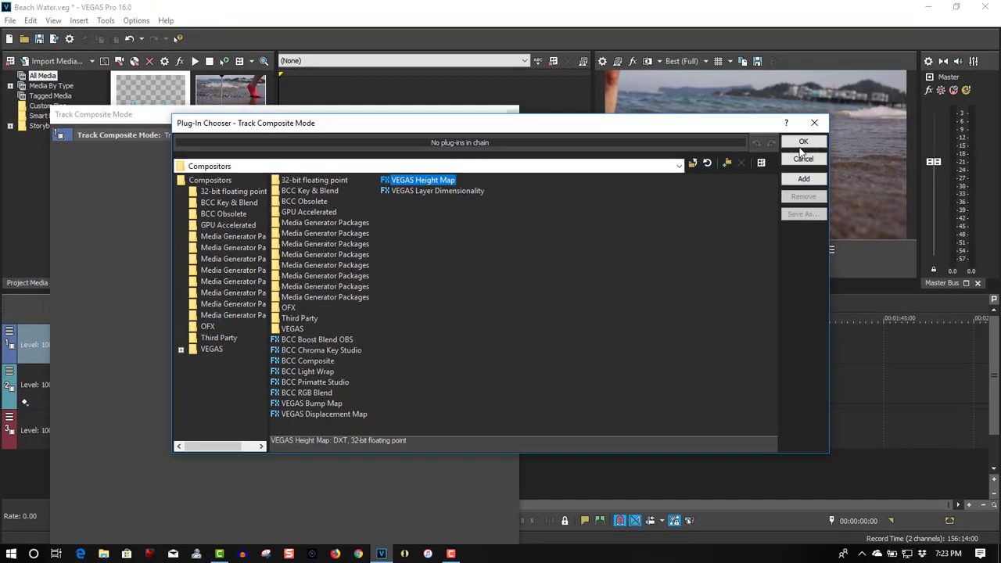
pyautogui.click(803, 143)
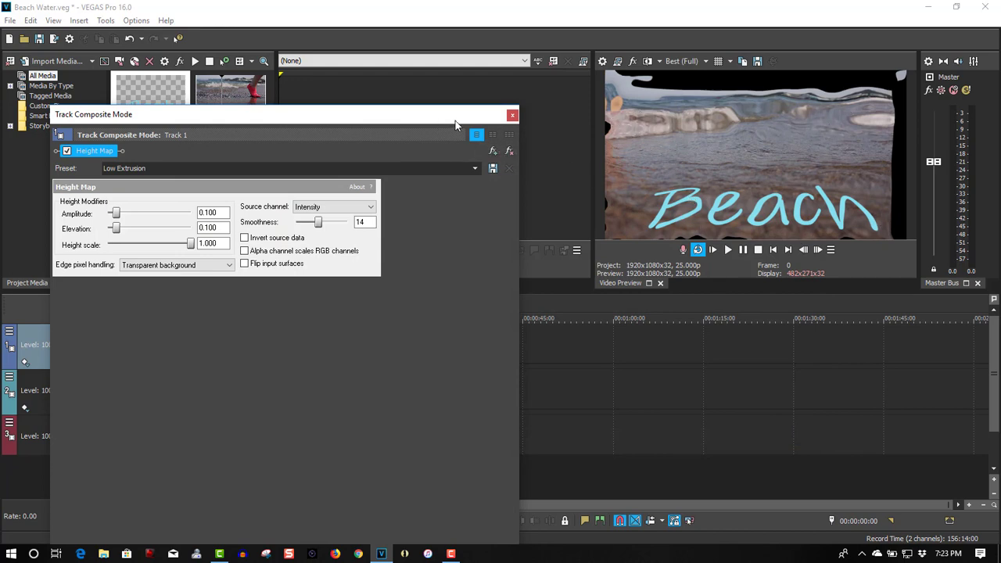
pyautogui.click(511, 115)
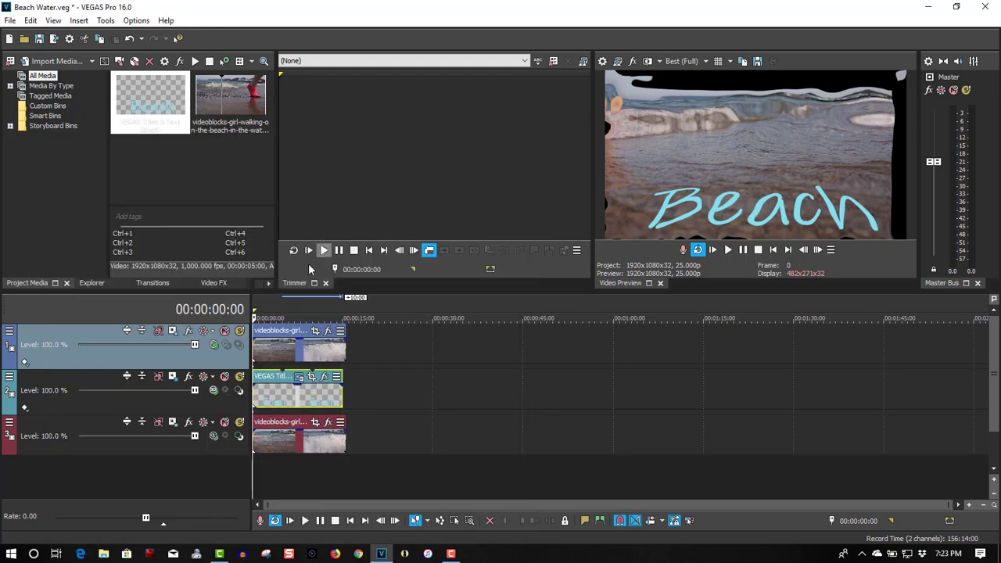
# Make the Beach title track a compositing child of track 1 and play back the rippling text.
pyautogui.click(238, 393)
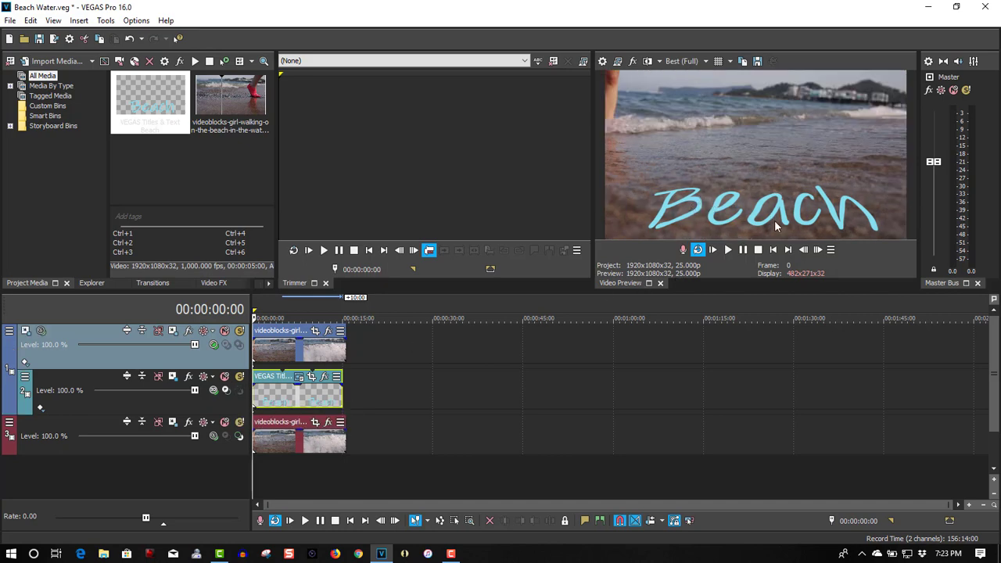
pyautogui.click(728, 250)
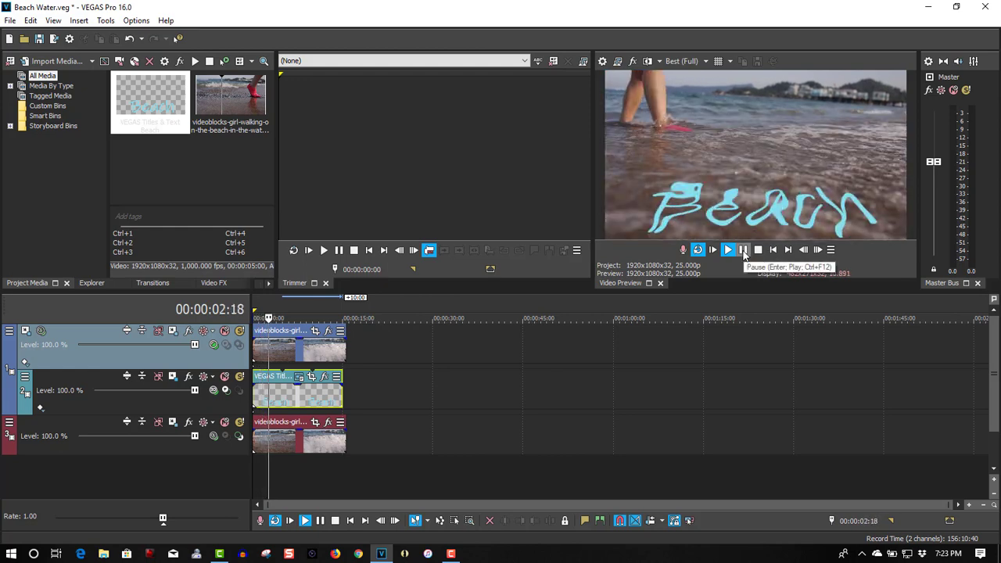
pyautogui.click(743, 250)
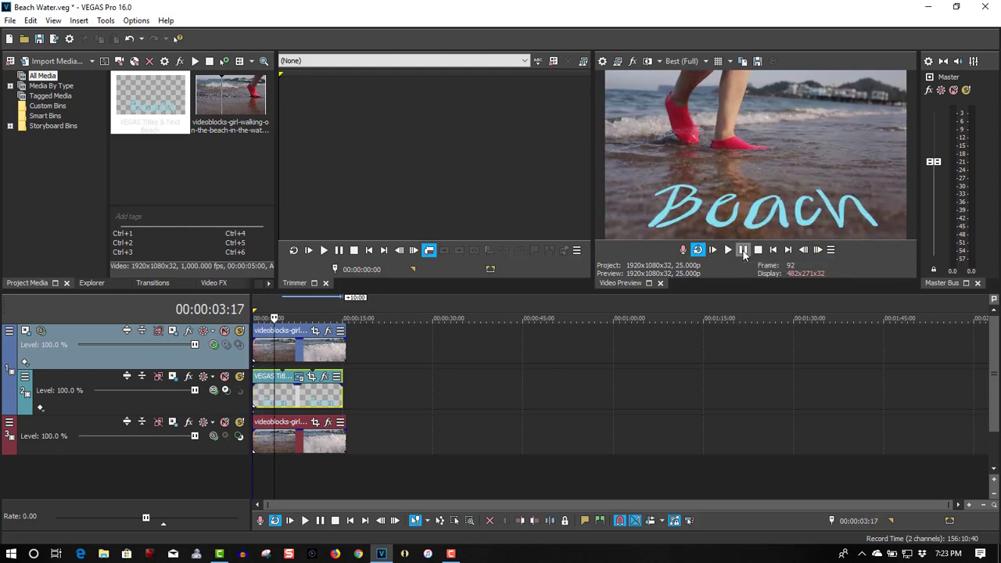